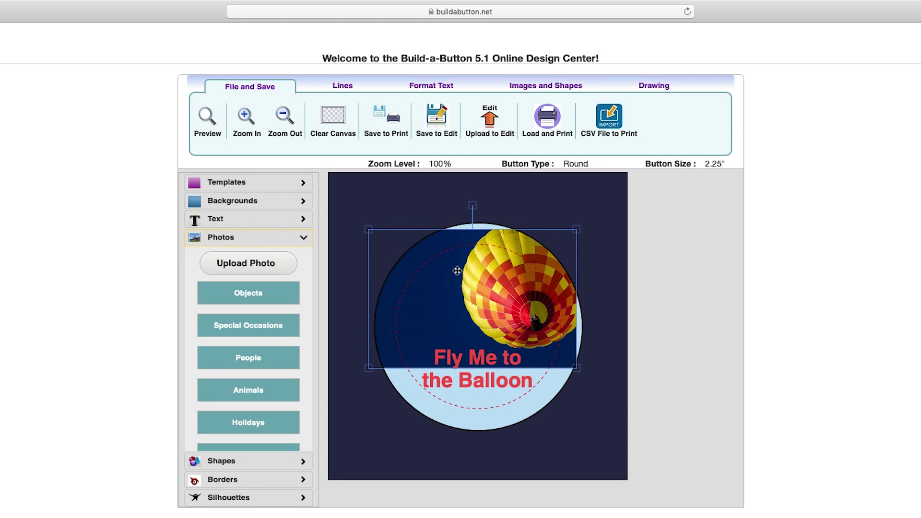
# Open Remove Background from the Eraser menu under Images and Shapes for the balloon photo.
pyautogui.click(557, 88)
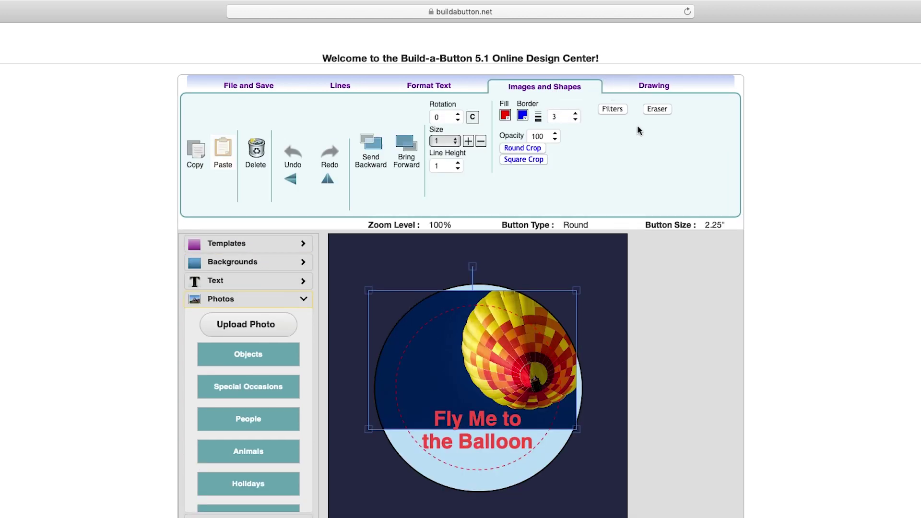
pyautogui.click(657, 109)
pyautogui.click(655, 129)
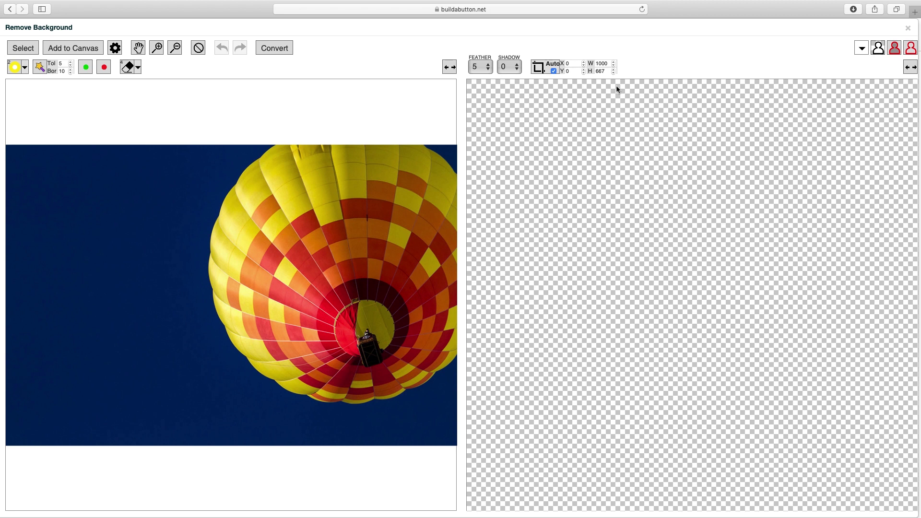
# Select the blue sky with the magic wand and lower the Bor border value from 10 to 7.
pyautogui.click(40, 69)
pyautogui.click(144, 203)
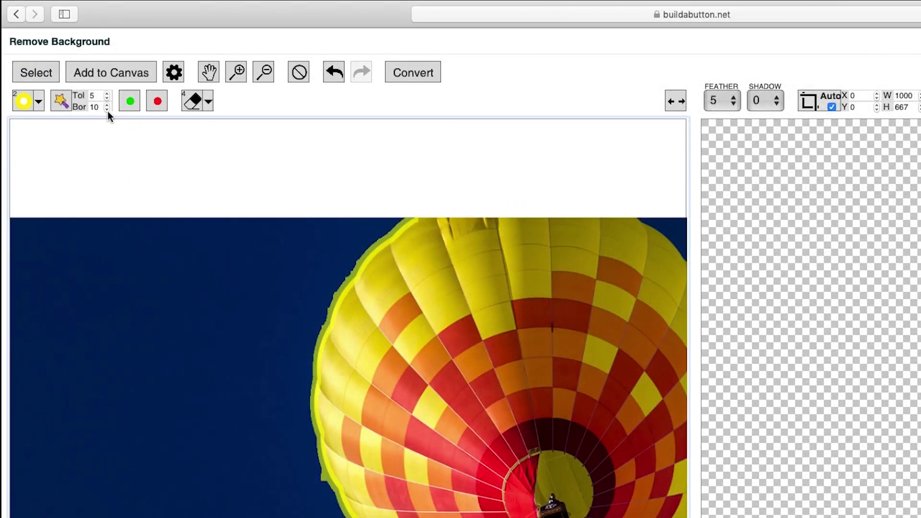
pyautogui.click(107, 111)
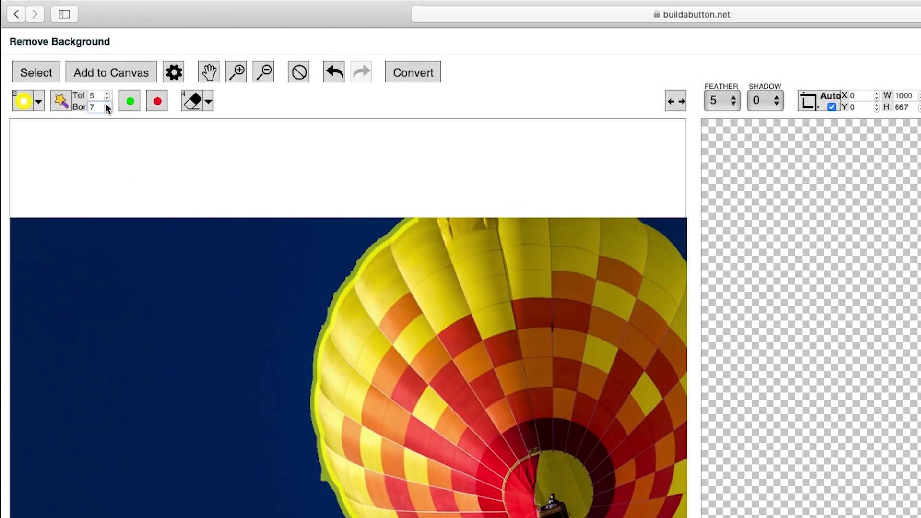
# Raise the Bor border value back to 10 and pick the green keep marker.
pyautogui.click(107, 105)
pyautogui.click(130, 102)
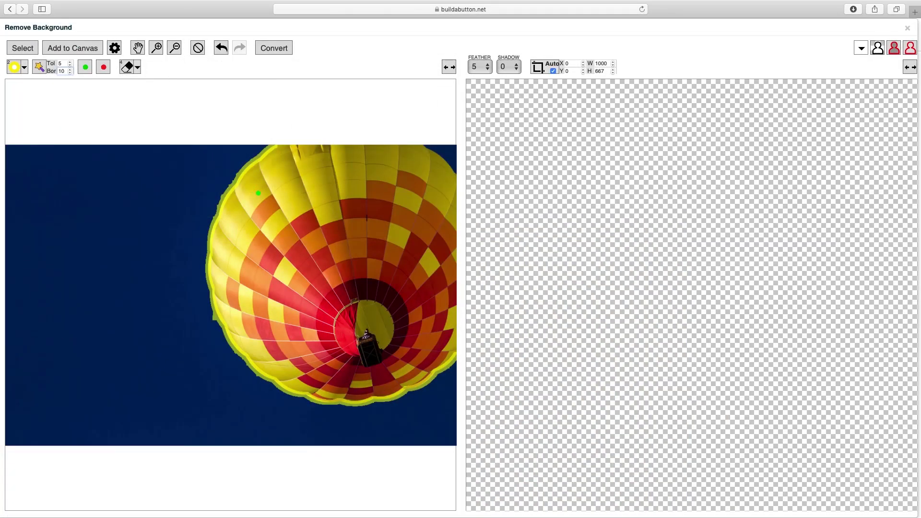
# Mark the balloon down to its basket green as kept and the left sky strip red for removal.
pyautogui.moveTo(390, 291); pyautogui.dragTo(452, 390)
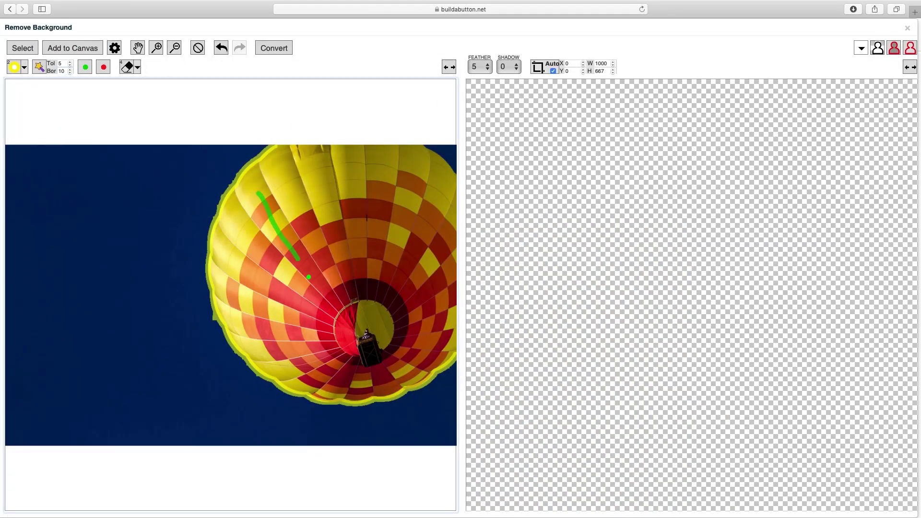
pyautogui.moveTo(309, 278); pyautogui.dragTo(379, 356)
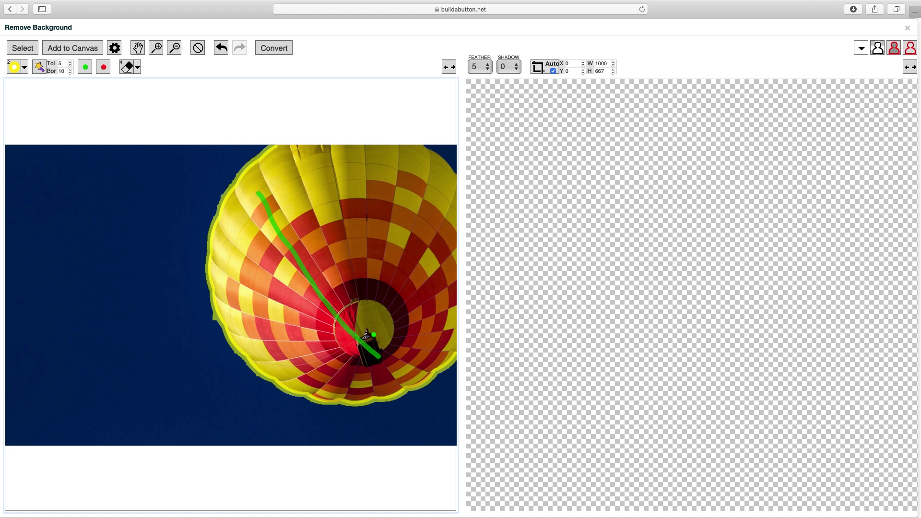
pyautogui.click(102, 69)
pyautogui.moveTo(103, 182); pyautogui.dragTo(102, 247)
# Convert the marked photo into a balloon cut-out on a transparent background.
pyautogui.click(281, 49)
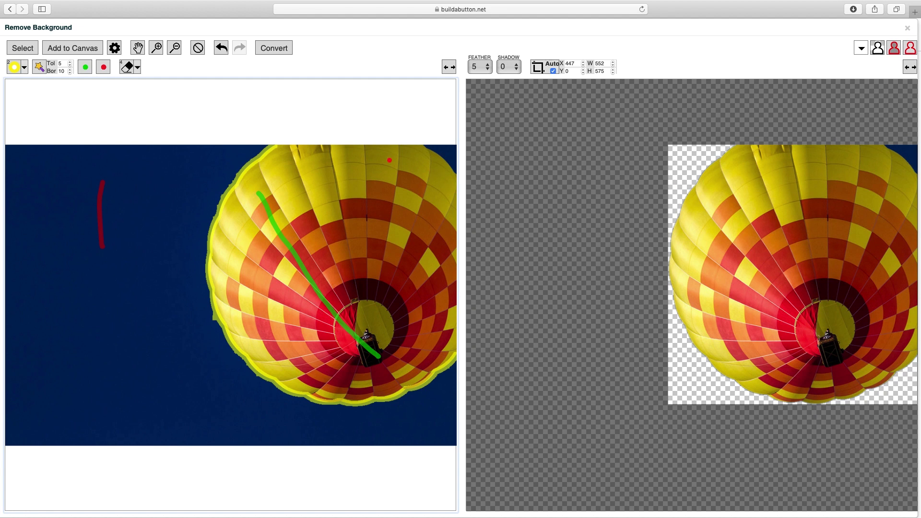
# Wand-select the top-right sky patch, mark it for removal, and reconvert to a 552 × 575 cut-out.
pyautogui.click(39, 67)
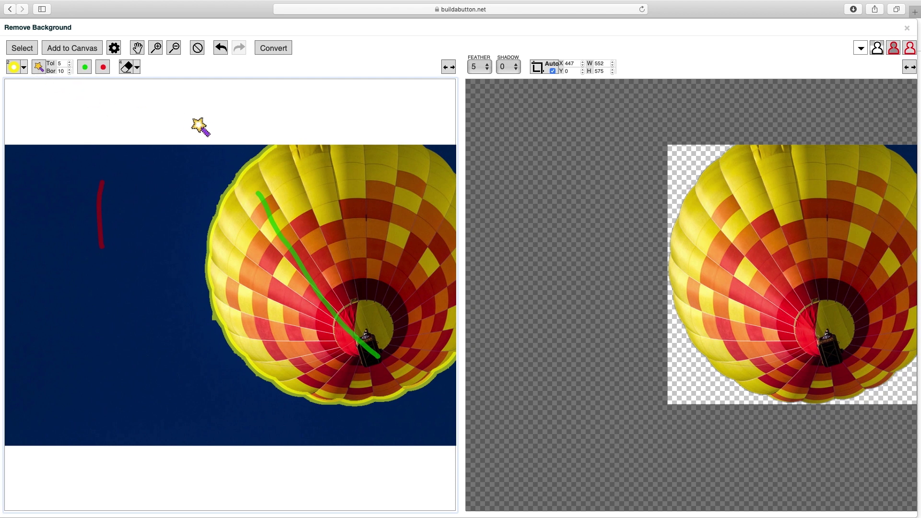
pyautogui.click(447, 152)
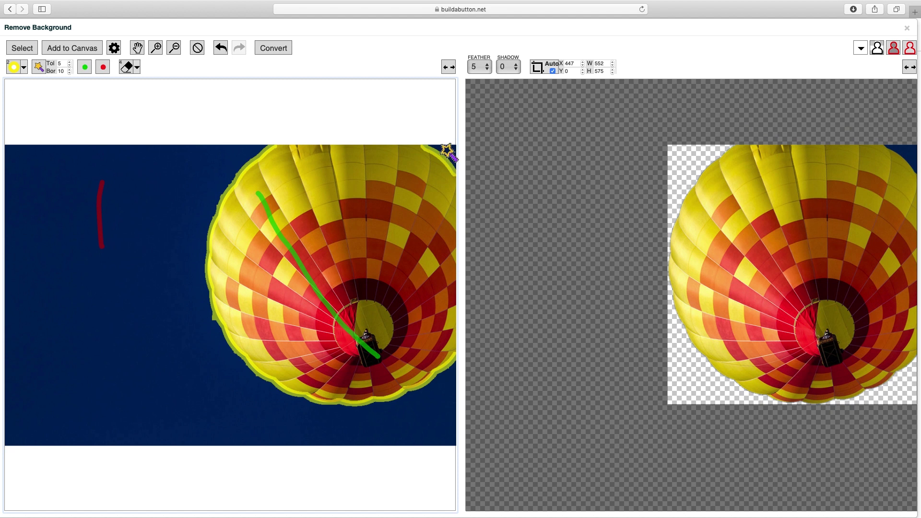
pyautogui.click(103, 68)
pyautogui.click(277, 49)
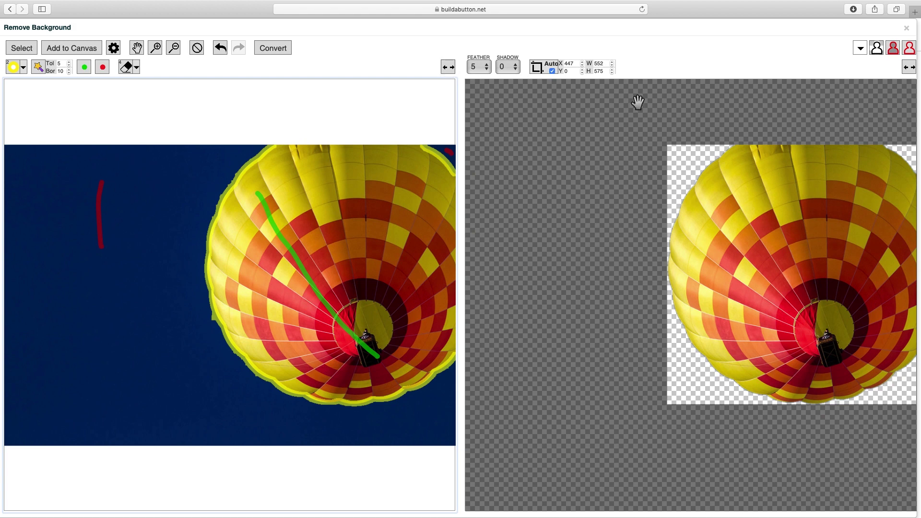
# Expand the result preview, zoom in three steps, and pan to the basket to check edges.
pyautogui.click(909, 67)
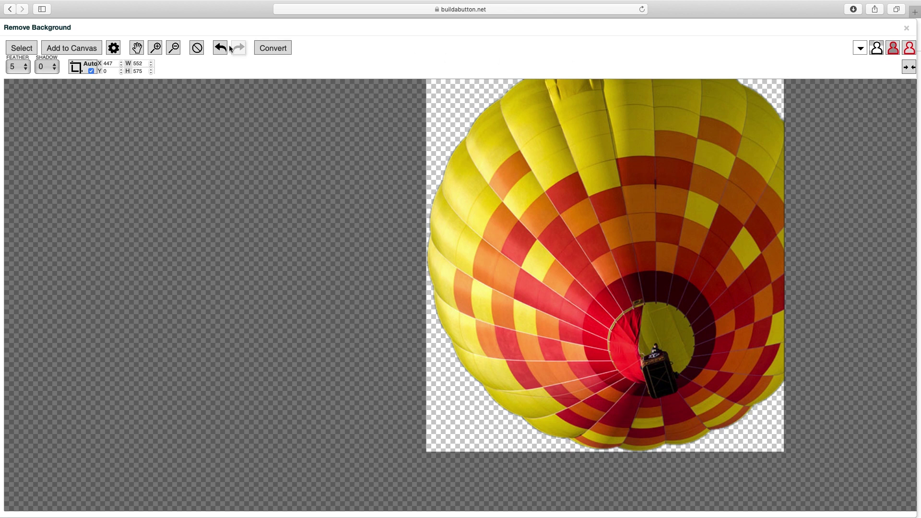
pyautogui.click(156, 48)
pyautogui.click(160, 47)
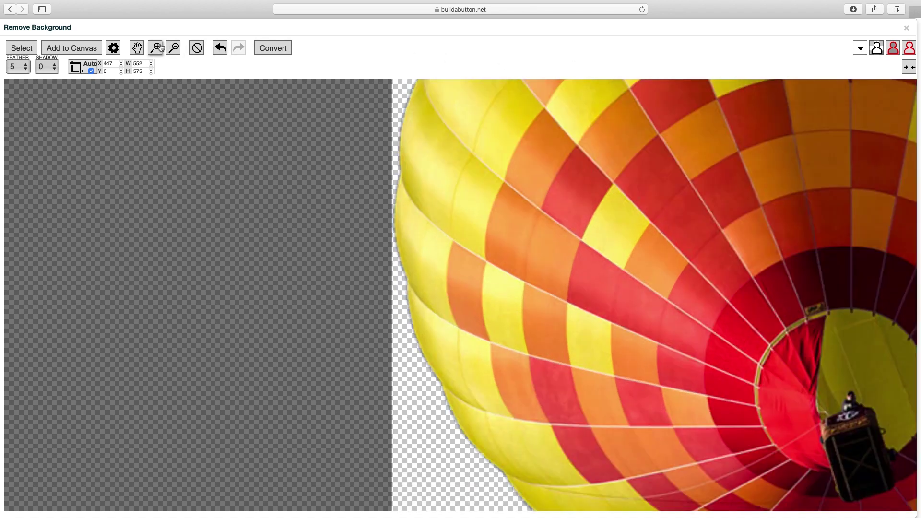
pyautogui.click(161, 46)
pyautogui.click(137, 47)
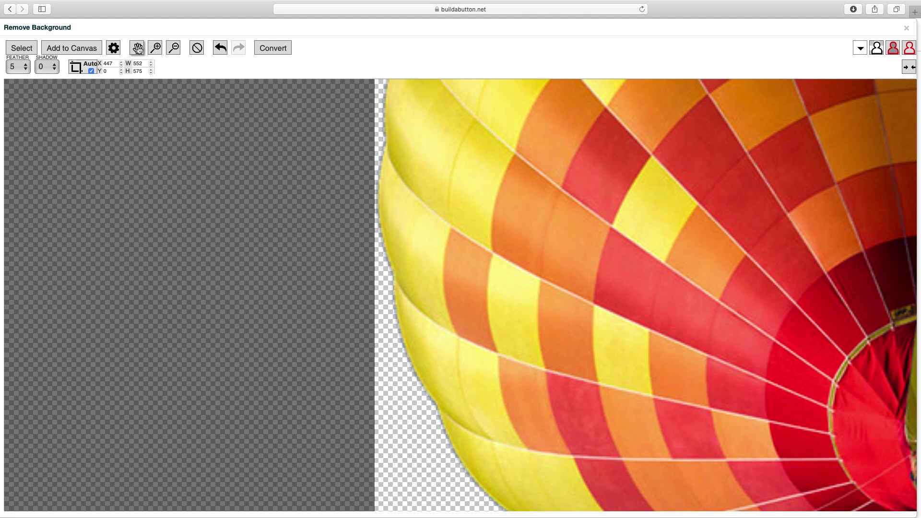
pyautogui.moveTo(613, 350); pyautogui.dragTo(450, 187)
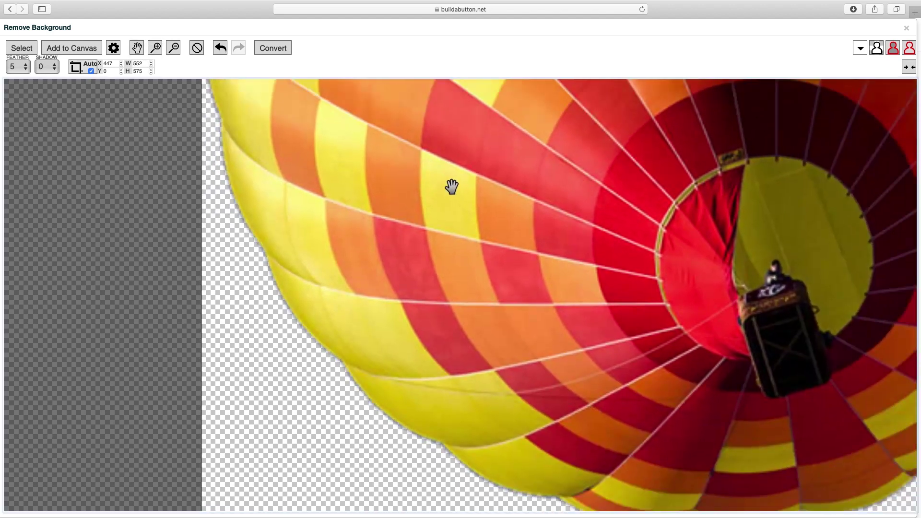
pyautogui.moveTo(560, 303); pyautogui.dragTo(501, 301)
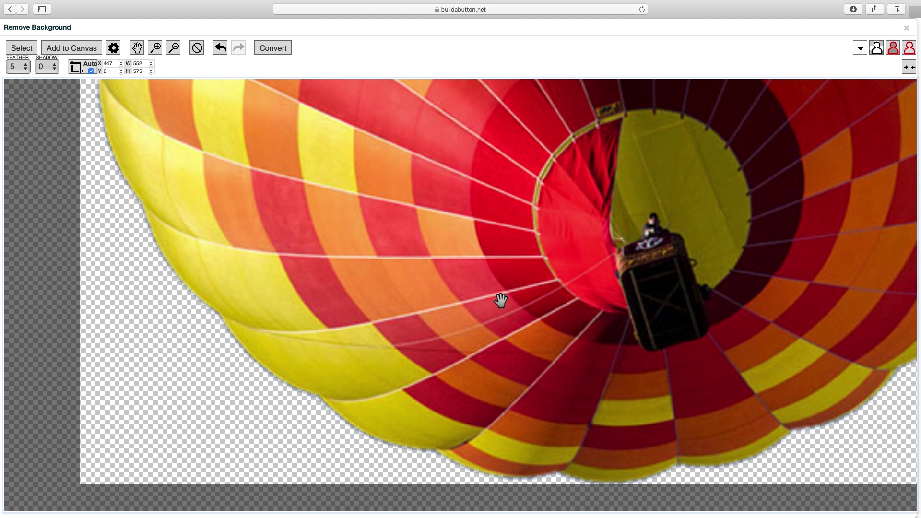
pyautogui.click(894, 50)
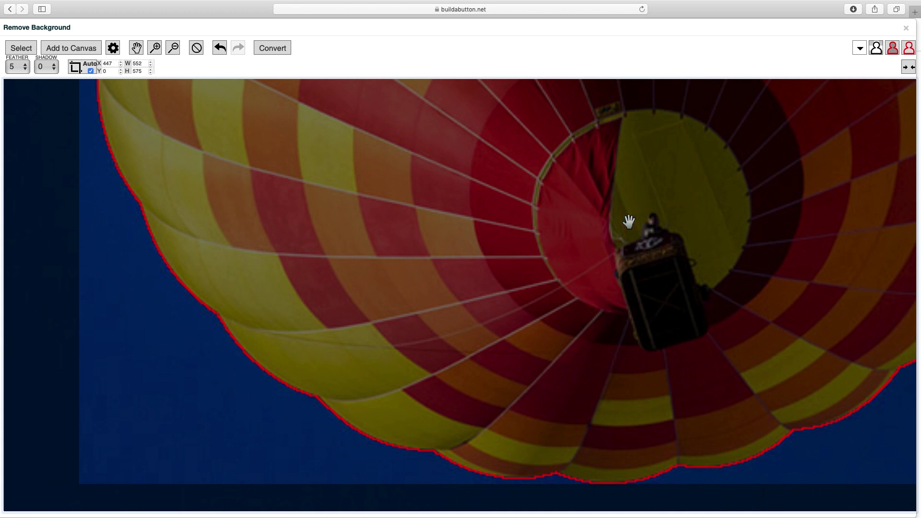
pyautogui.click(909, 48)
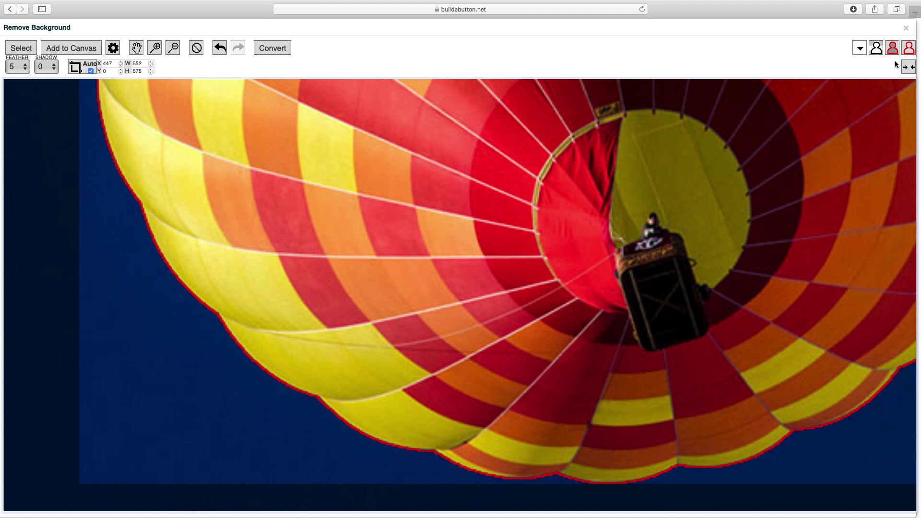
# Set the preview background to bright green and zoom out three steps to fit the balloon.
pyautogui.click(879, 52)
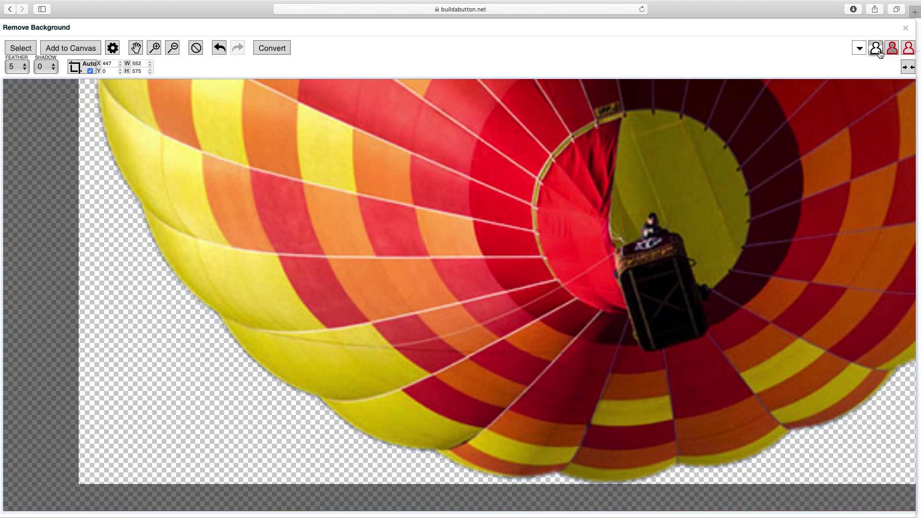
pyautogui.click(861, 50)
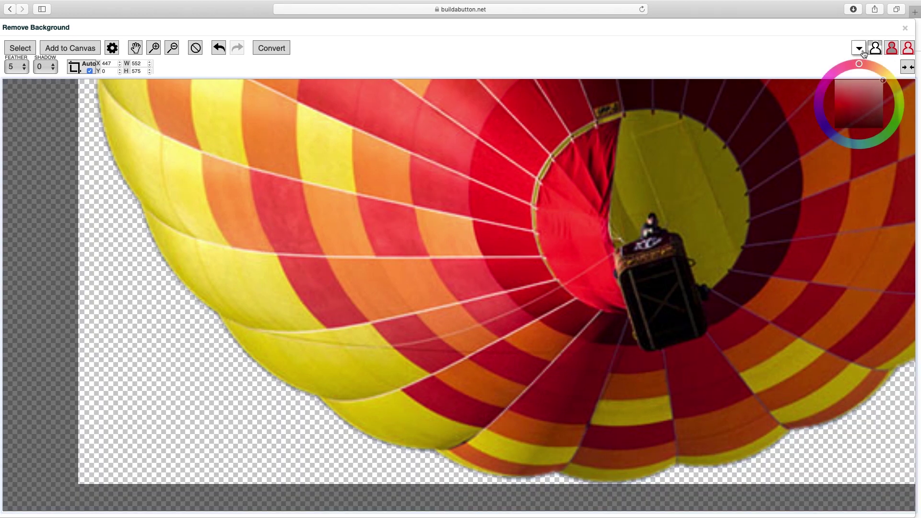
pyautogui.click(896, 117)
pyautogui.click(841, 103)
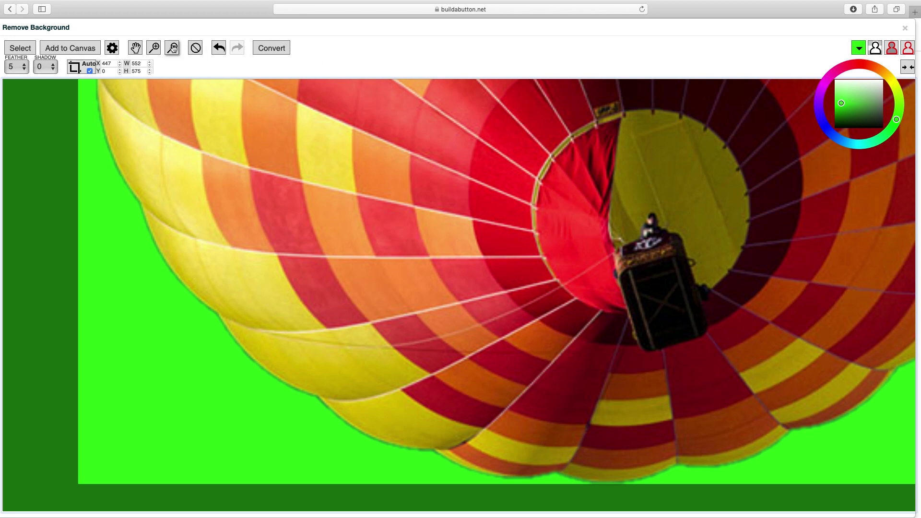
pyautogui.click(173, 48)
pyautogui.click(173, 48)
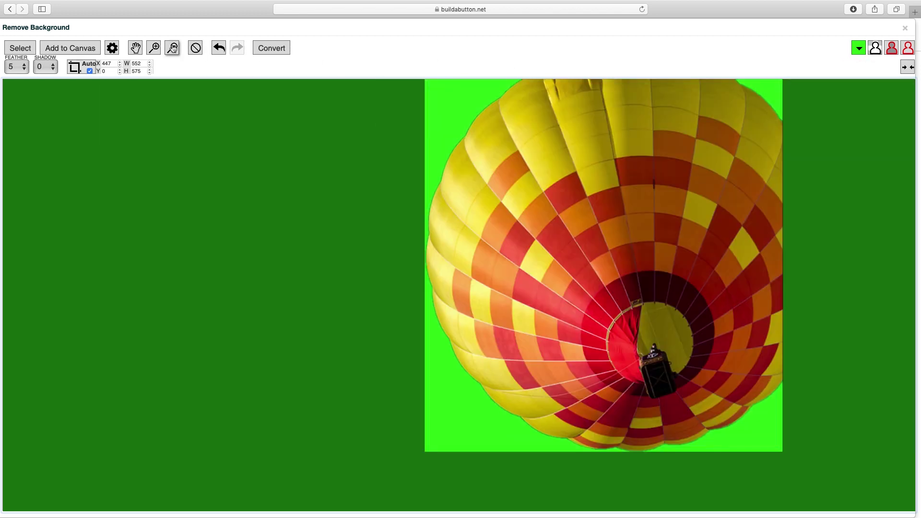
pyautogui.click(172, 48)
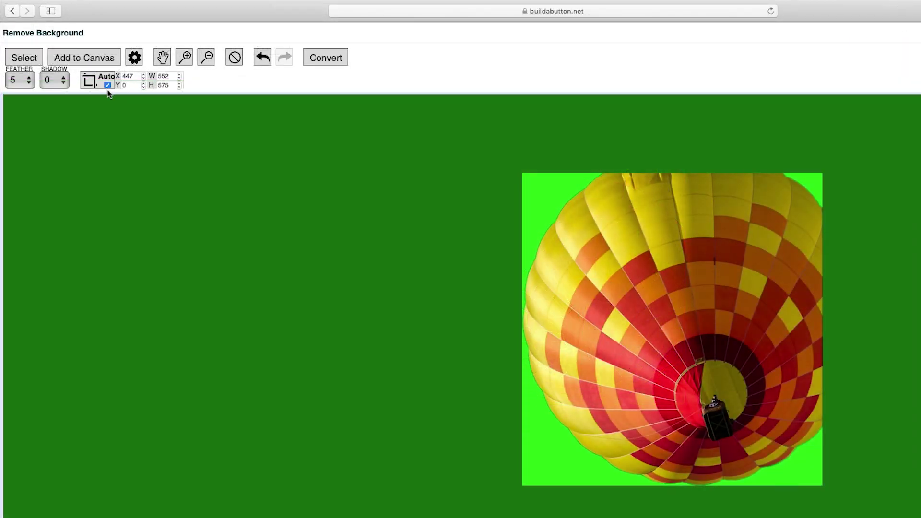
pyautogui.click(107, 85)
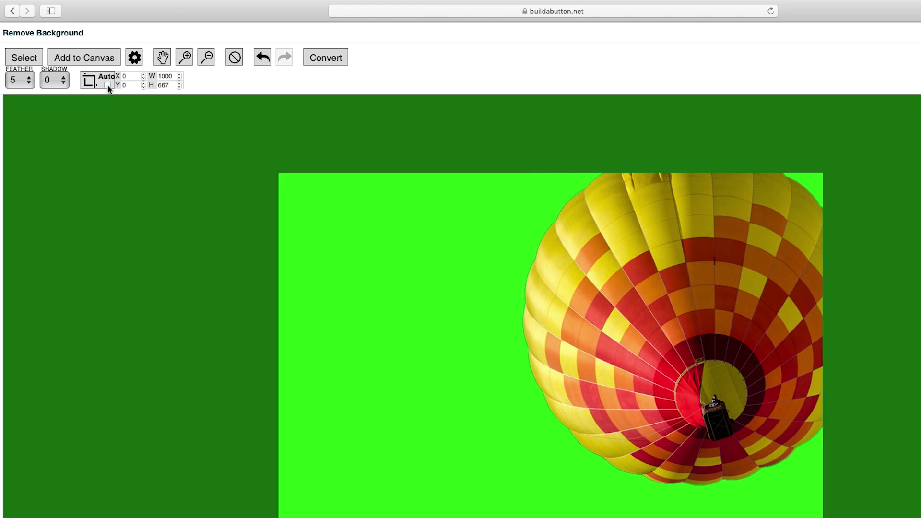
pyautogui.click(144, 75)
pyautogui.click(144, 76)
pyautogui.click(144, 75)
pyautogui.click(144, 76)
pyautogui.click(144, 75)
pyautogui.moveTo(143, 75); pyautogui.dragTo(144, 75)
pyautogui.moveTo(144, 84); pyautogui.dragTo(146, 89)
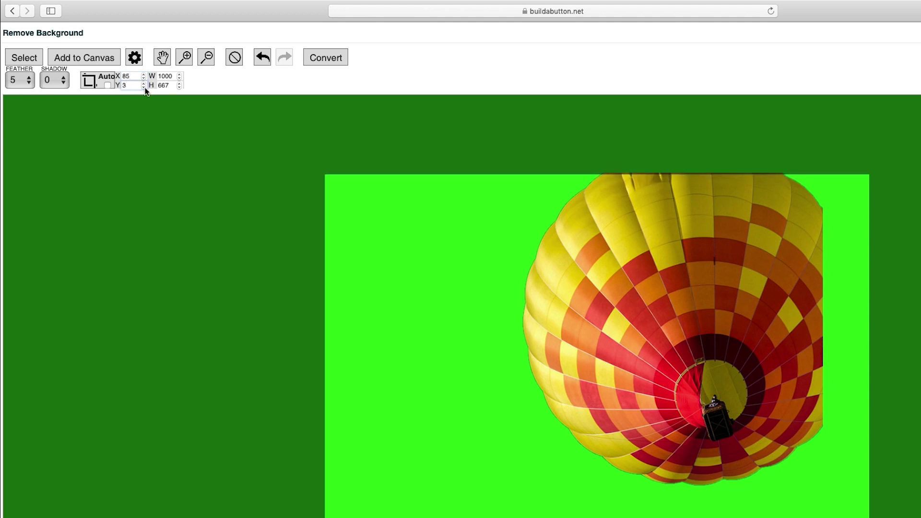
pyautogui.click(179, 79)
pyautogui.click(179, 79)
pyautogui.click(180, 78)
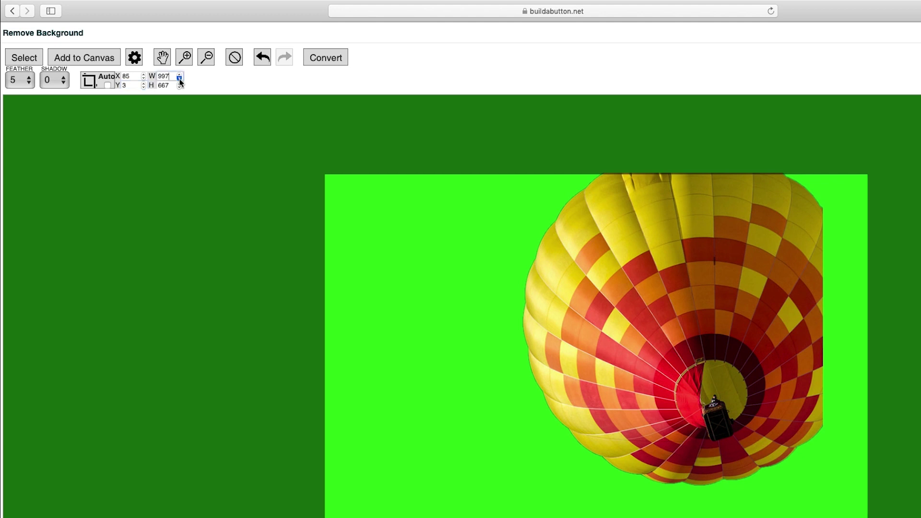
pyautogui.moveTo(179, 80); pyautogui.dragTo(179, 83)
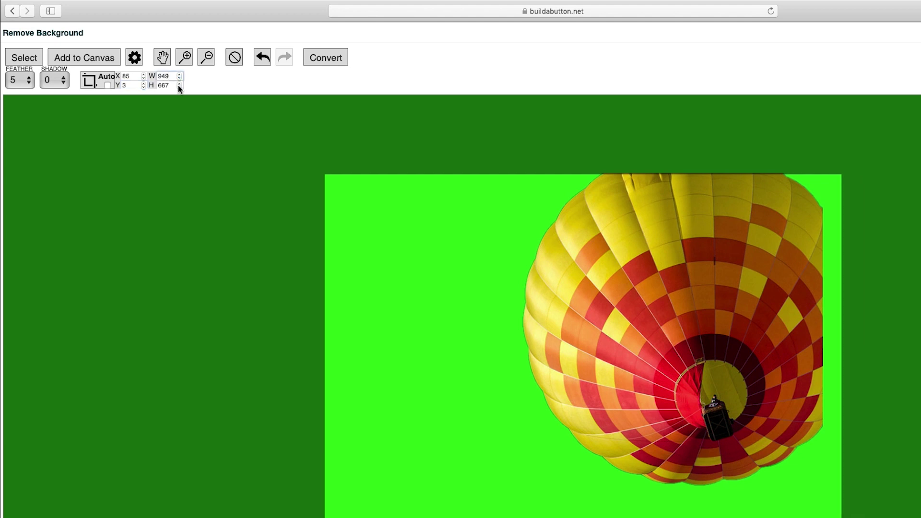
pyautogui.click(107, 85)
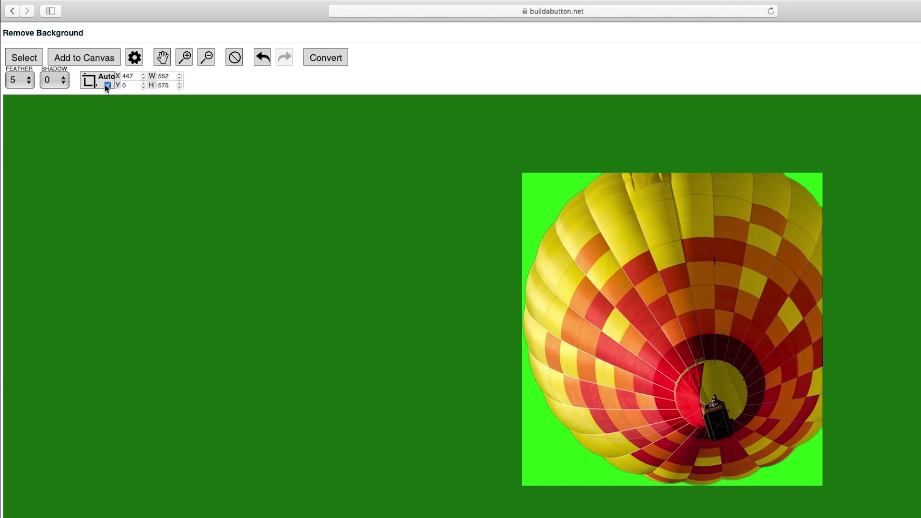
pyautogui.click(64, 81)
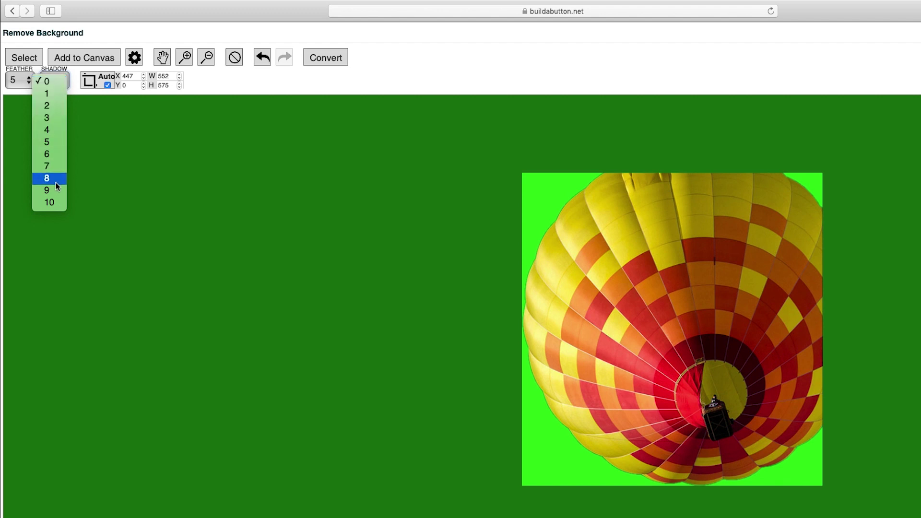
pyautogui.click(55, 143)
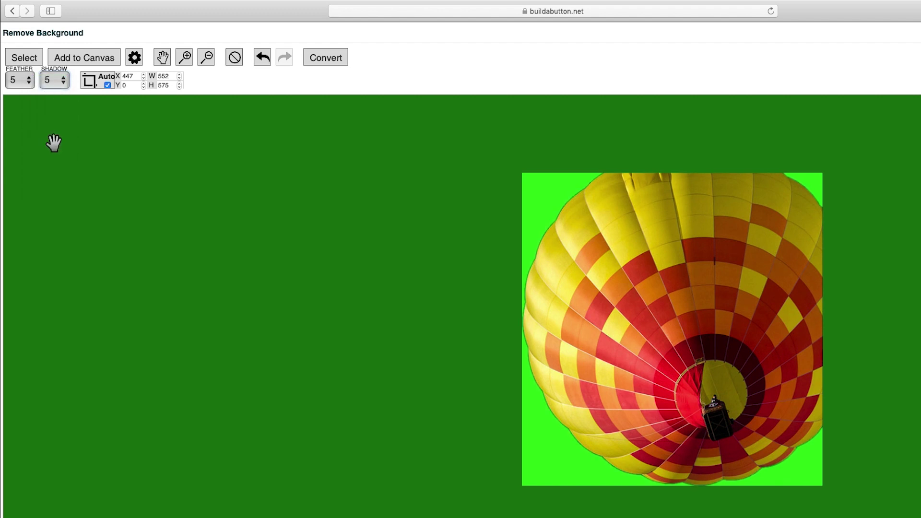
pyautogui.click(60, 85)
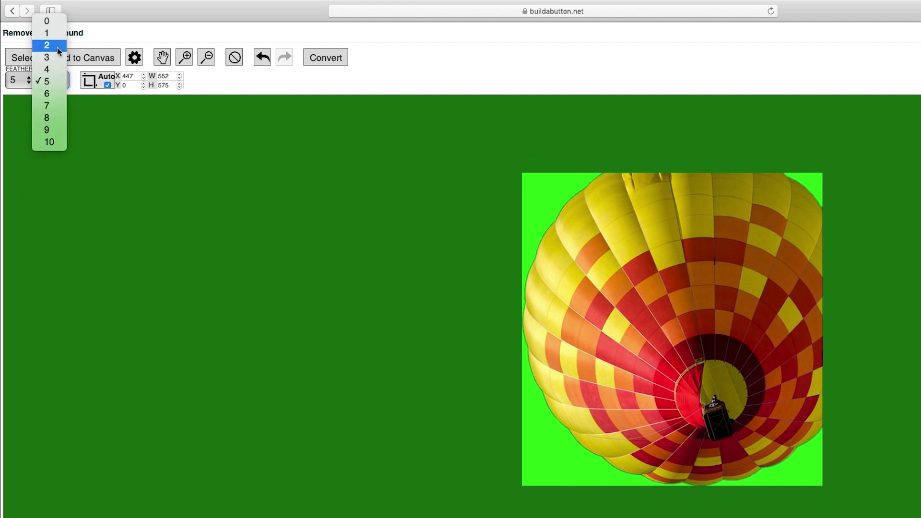
pyautogui.click(56, 24)
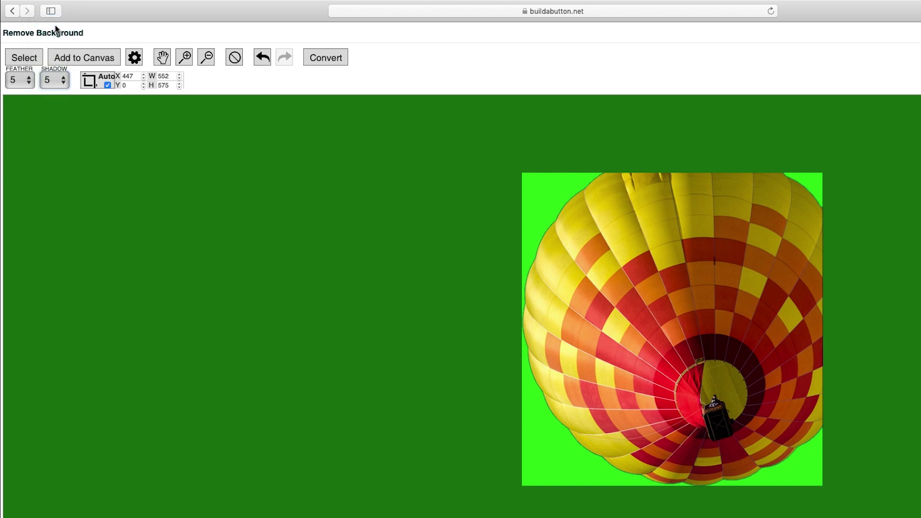
pyautogui.click(25, 80)
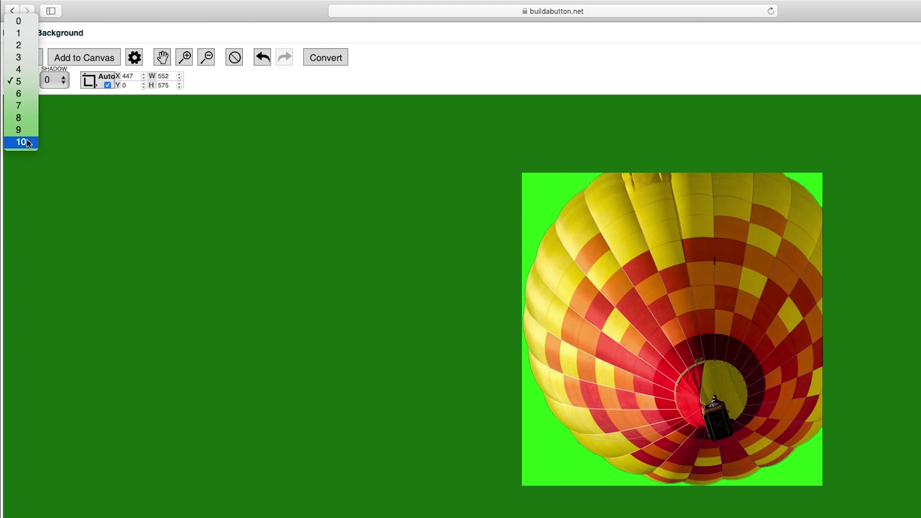
pyautogui.click(26, 85)
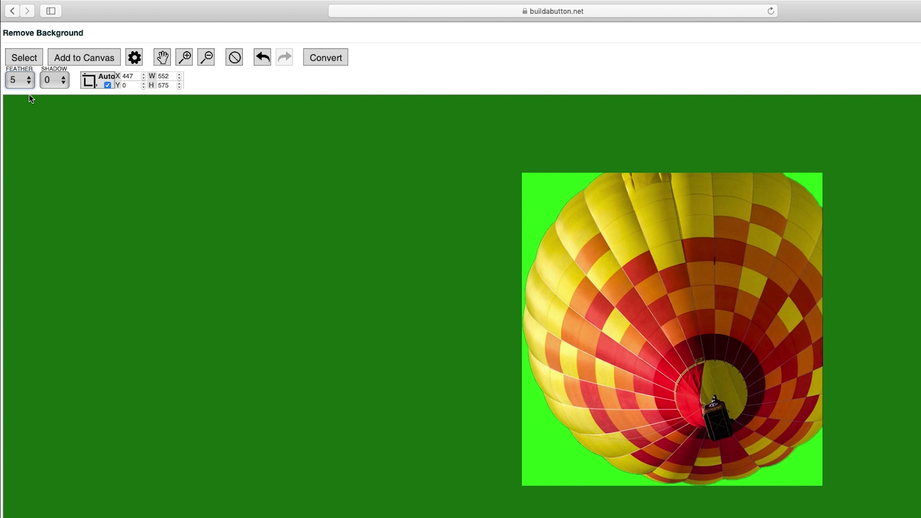
# Add the cut-out to the button, move it upper right, and enlarge it slightly.
pyautogui.click(109, 61)
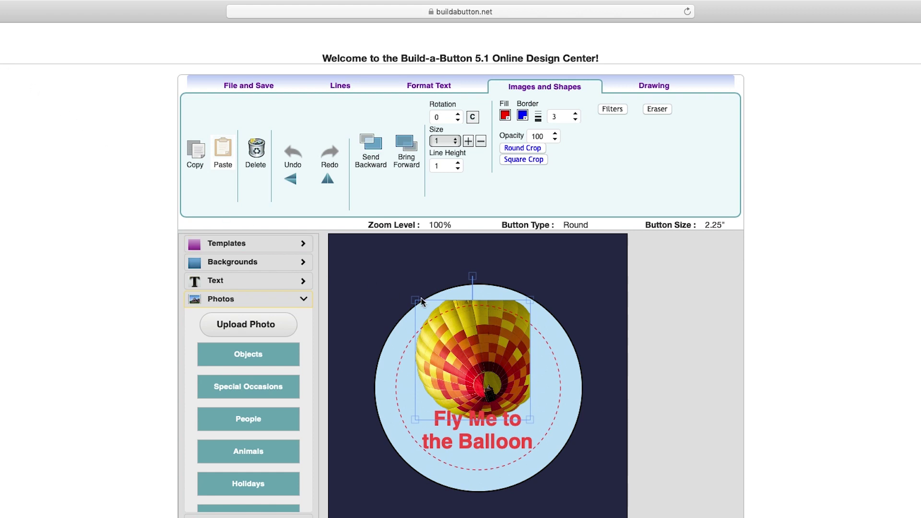
pyautogui.moveTo(494, 337); pyautogui.dragTo(548, 319)
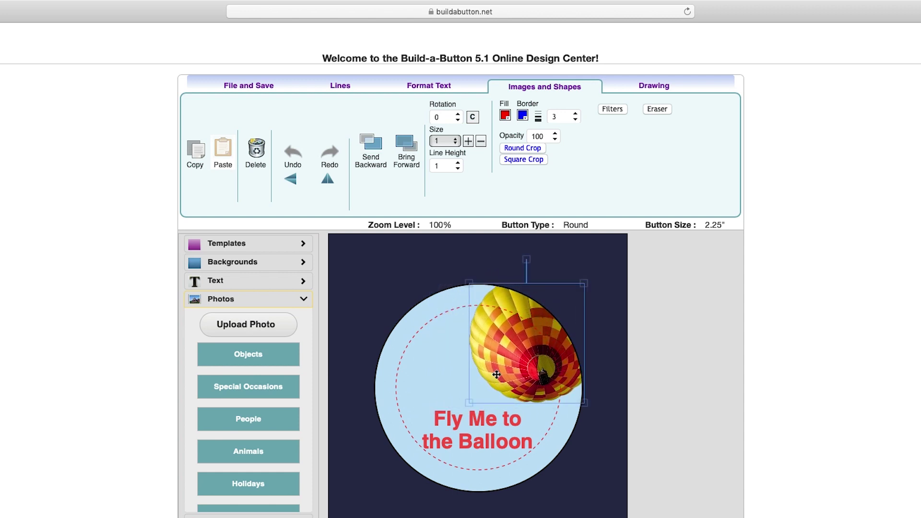
pyautogui.moveTo(470, 403); pyautogui.dragTo(454, 412)
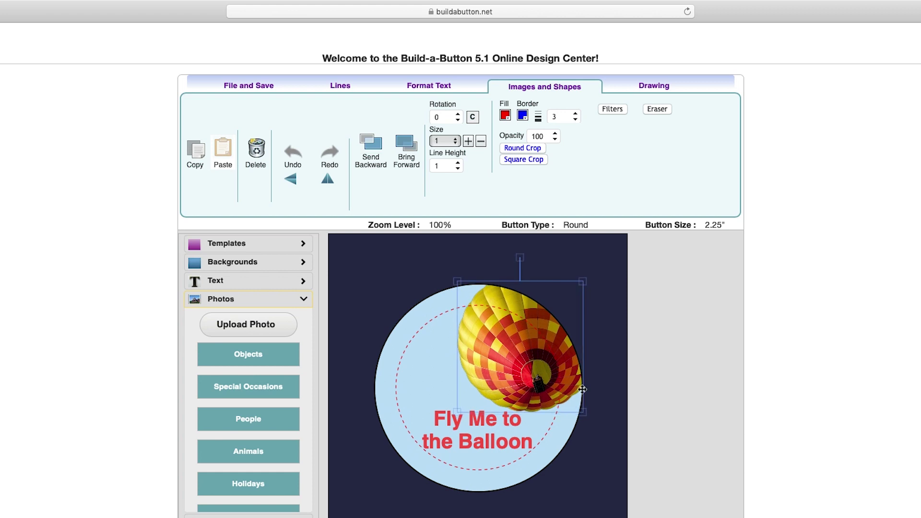